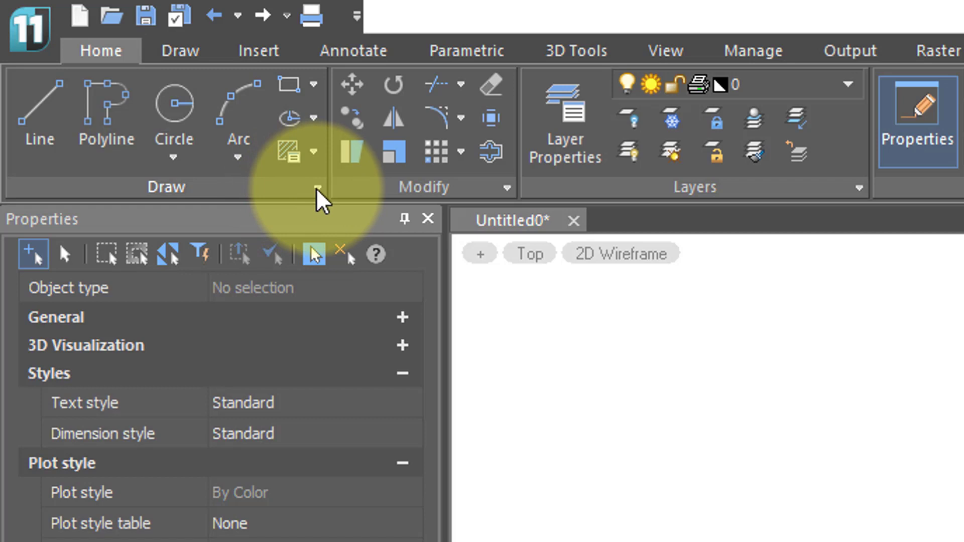
# Step: Draw a fit-point spline through the vertices of the gray zigzag line, accepting the default start and end tangents
pyautogui.click(317, 189)
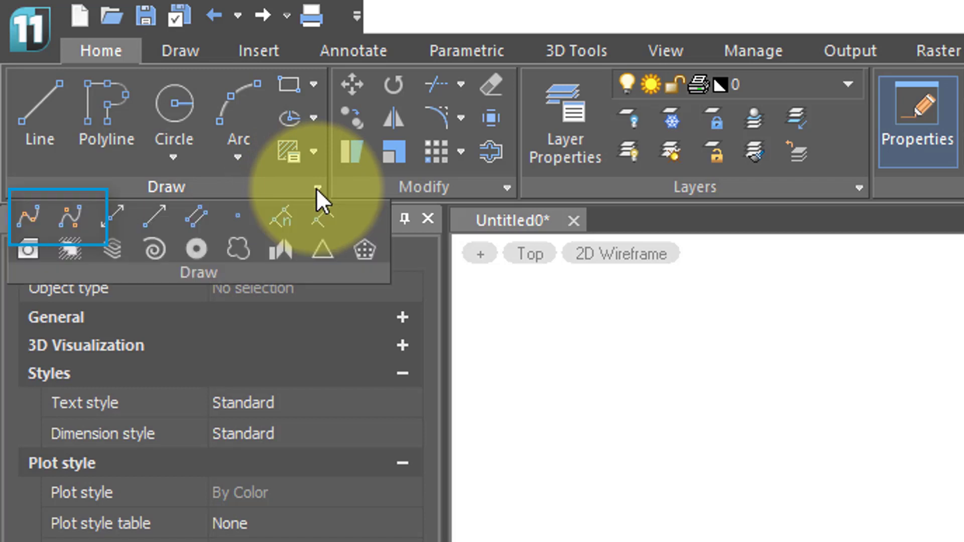
pyautogui.click(29, 217)
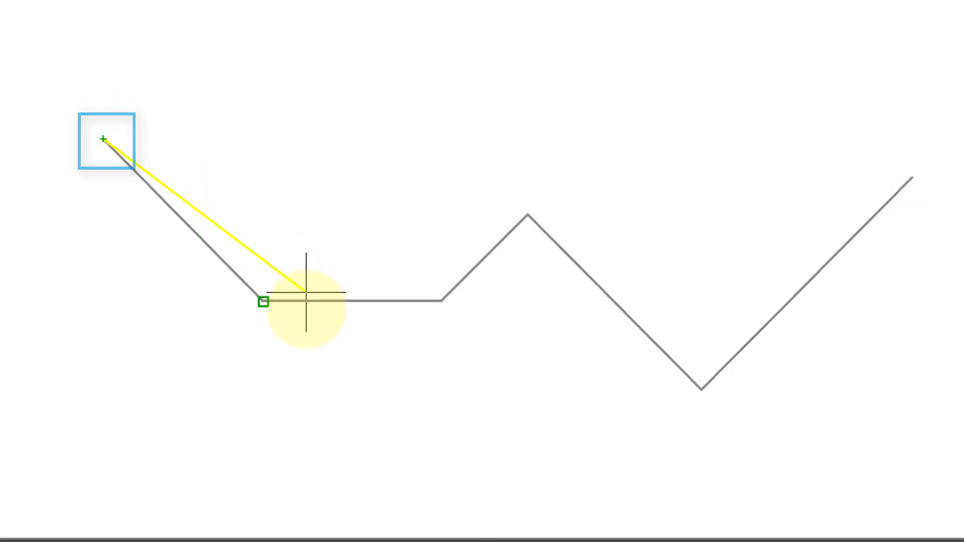
pyautogui.click(262, 301)
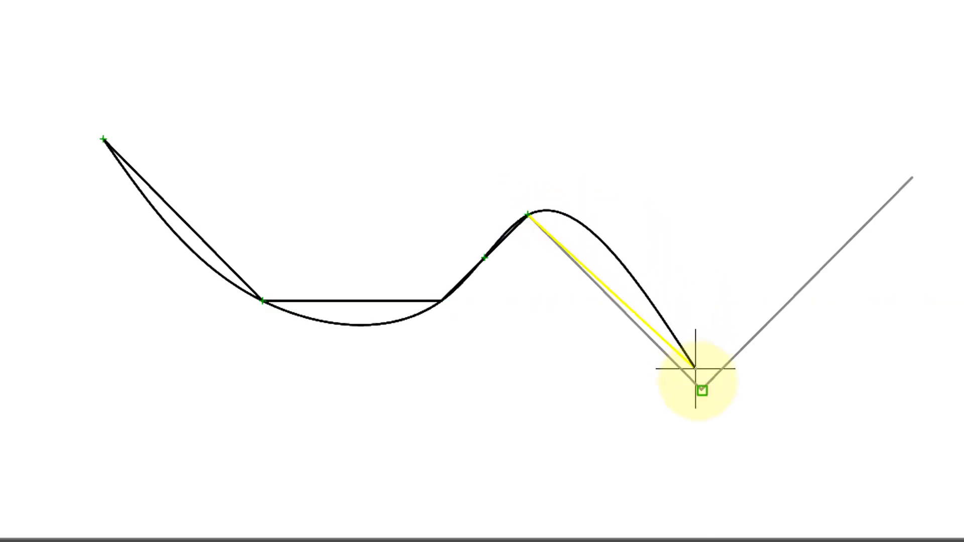
pyautogui.click(701, 390)
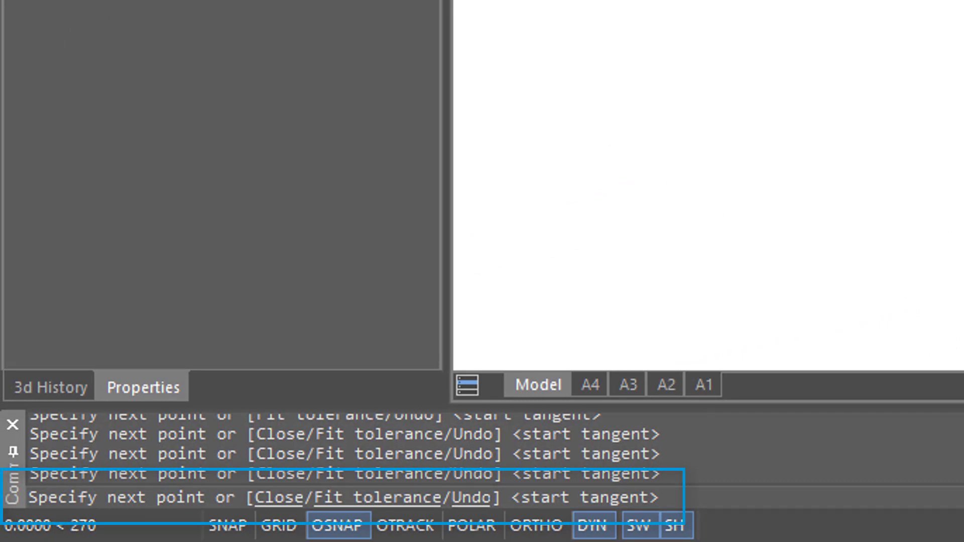
pyautogui.press('Return')
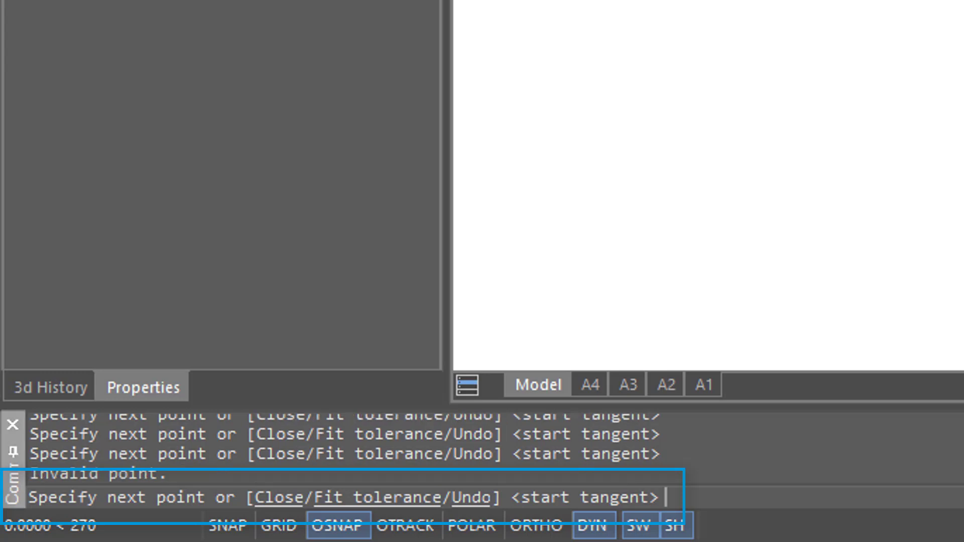
pyautogui.press('Return')
pyautogui.press('Return')
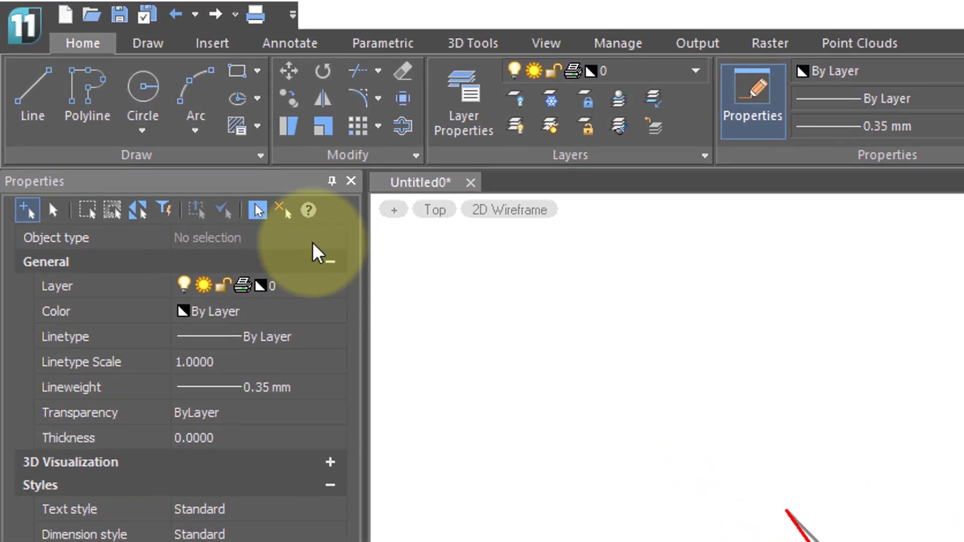
pyautogui.click(262, 156)
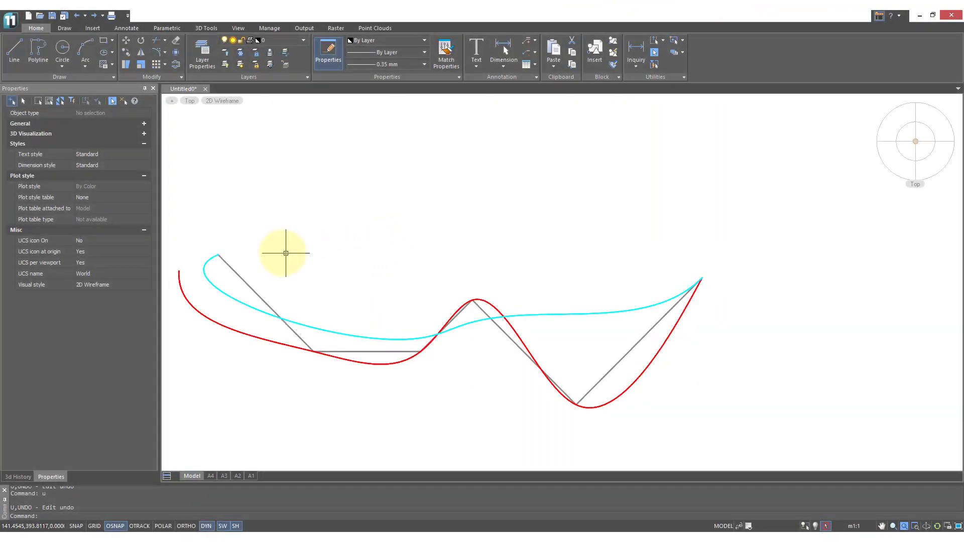
# Step: Select the red spline and switch its method to Control Vertices and back to Fit
pyautogui.click(186, 300)
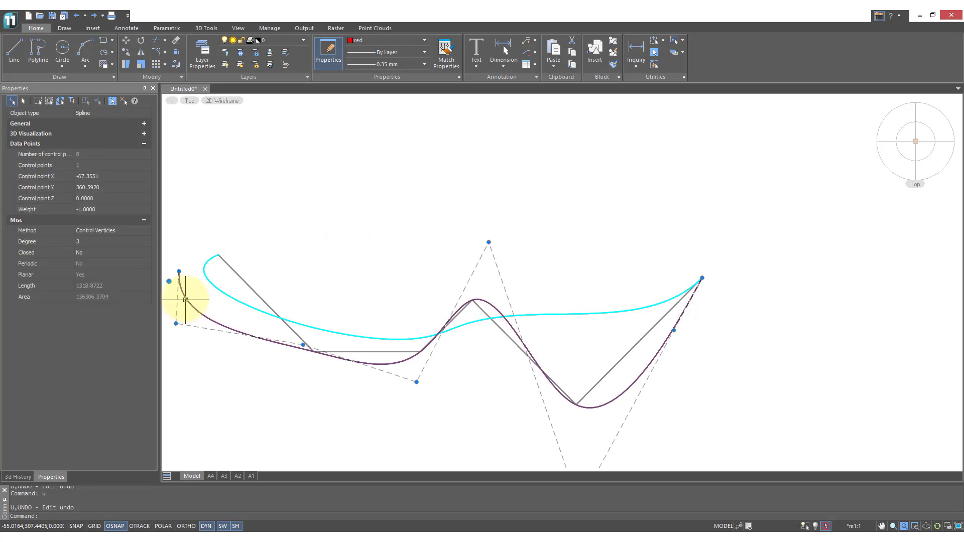
pyautogui.click(185, 298)
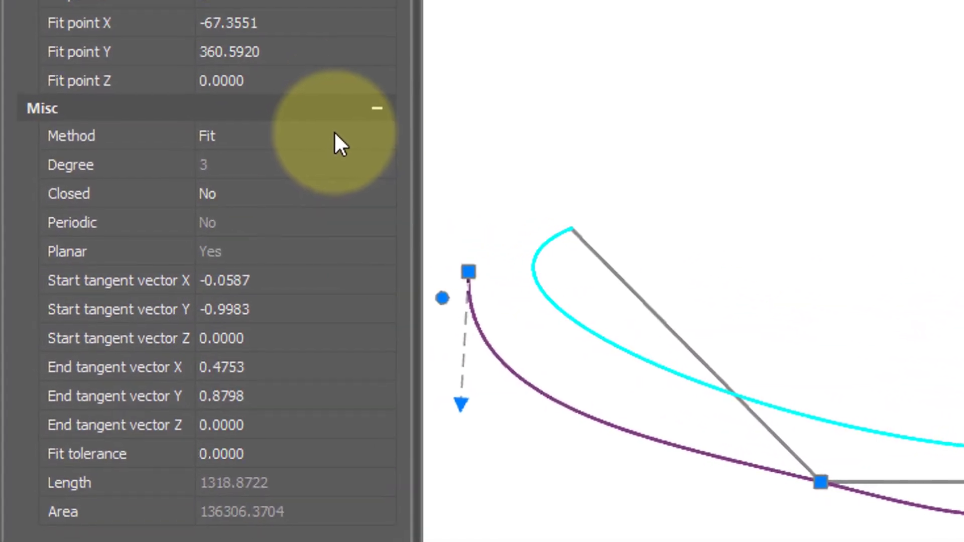
pyautogui.click(363, 134)
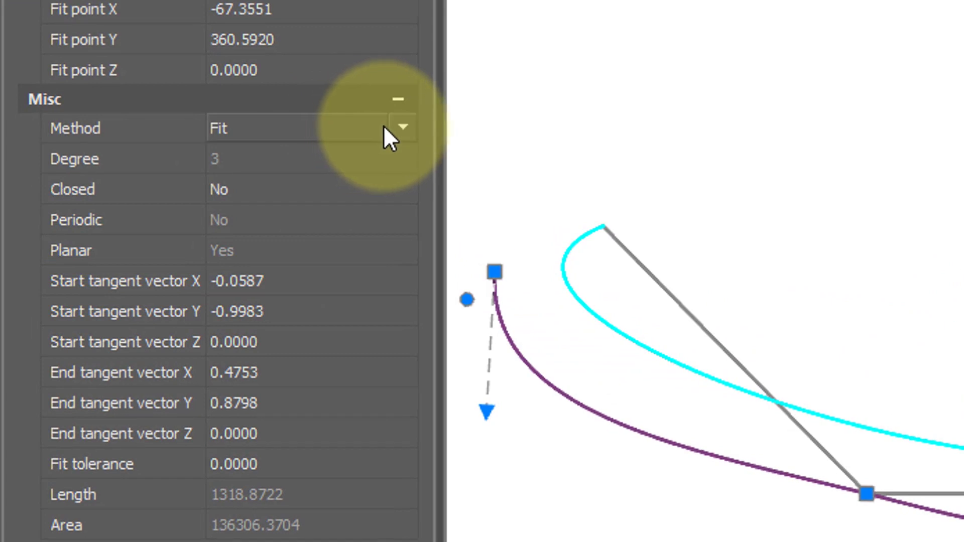
pyautogui.click(402, 127)
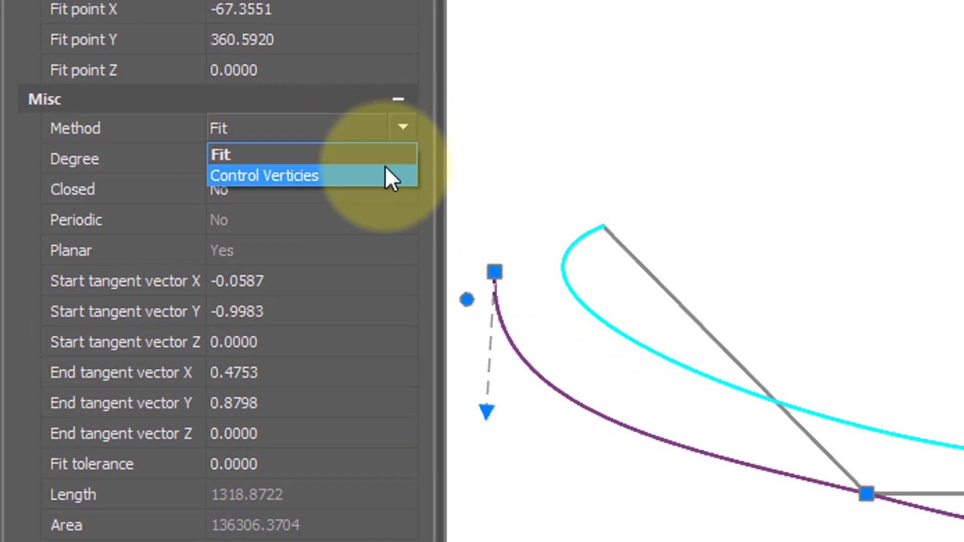
pyautogui.click(384, 166)
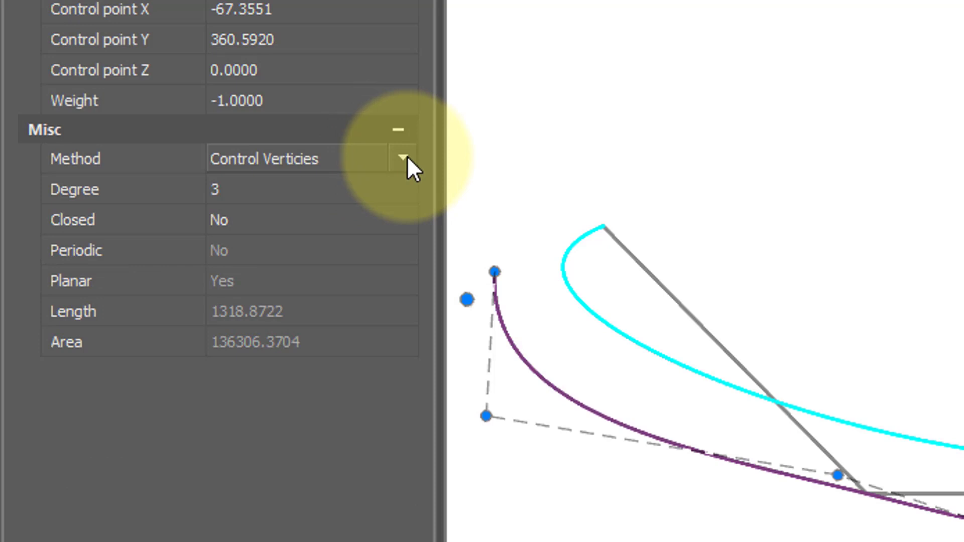
pyautogui.click(407, 157)
pyautogui.click(381, 176)
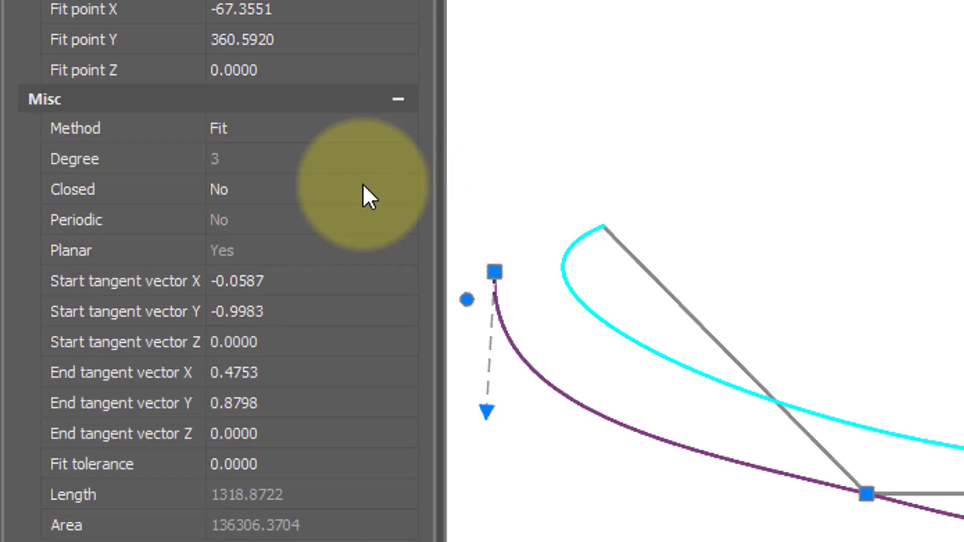
# Step: Set the red spline's Closed property to Yes
pyautogui.click(366, 186)
pyautogui.click(402, 187)
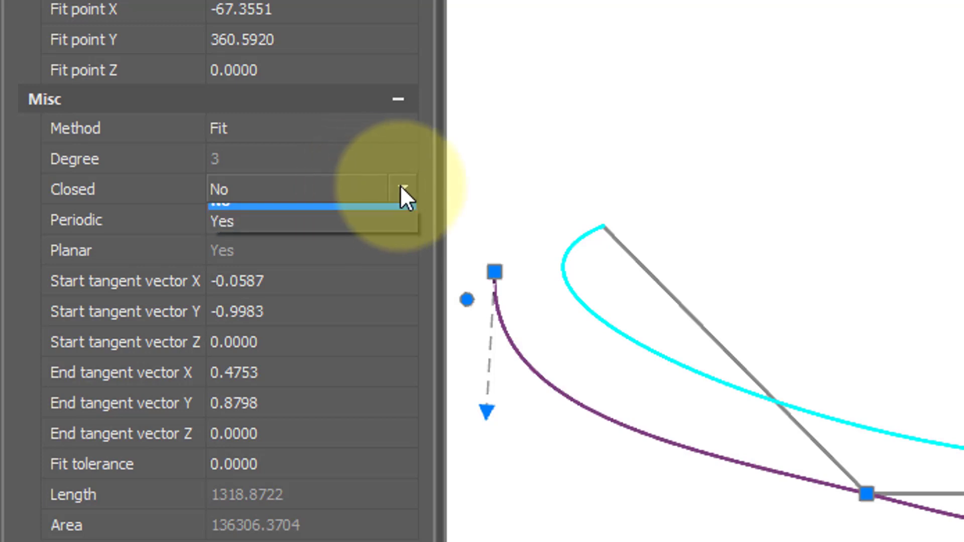
pyautogui.click(380, 235)
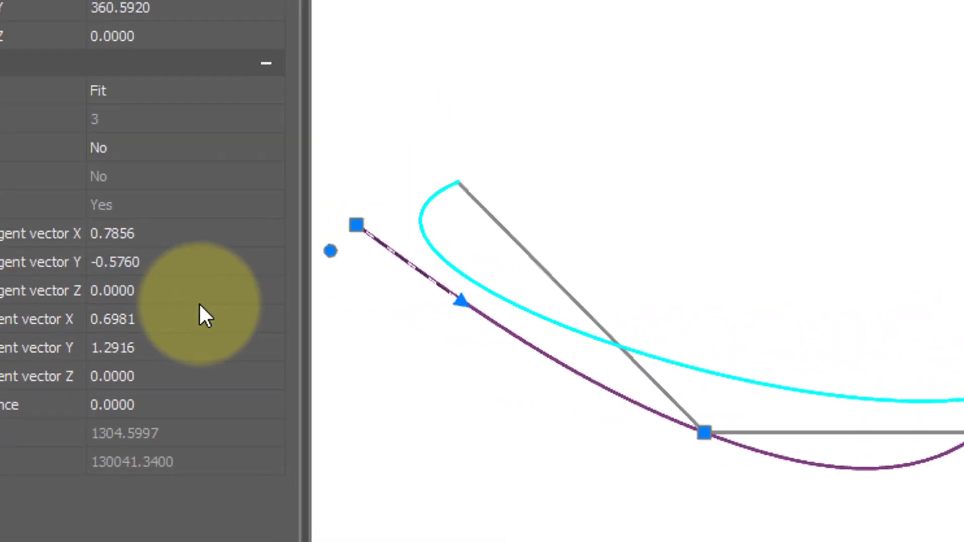
# Step: Set the red spline's fit tolerance to 1, 10 and finally 100, and clear the selection
pyautogui.click(195, 399)
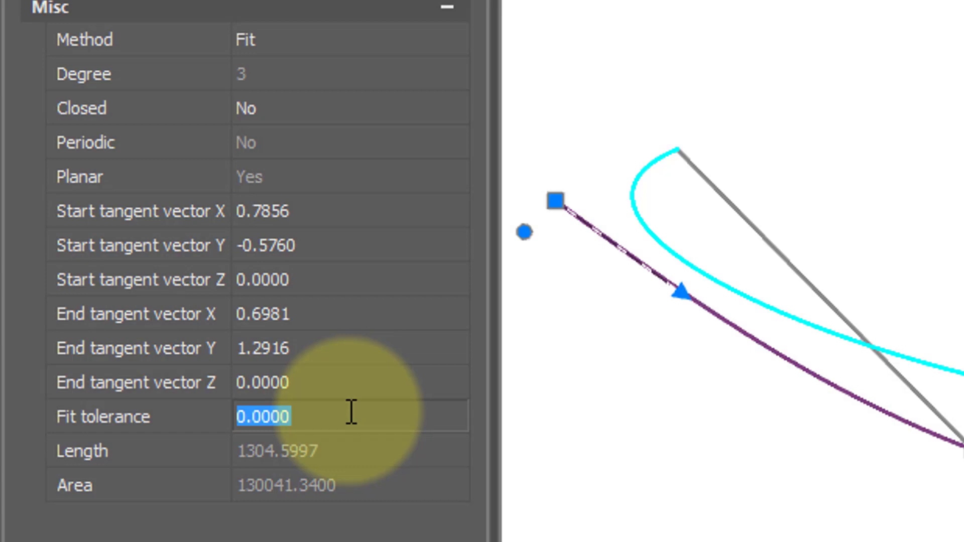
pyautogui.write('1')
pyautogui.press('Return')
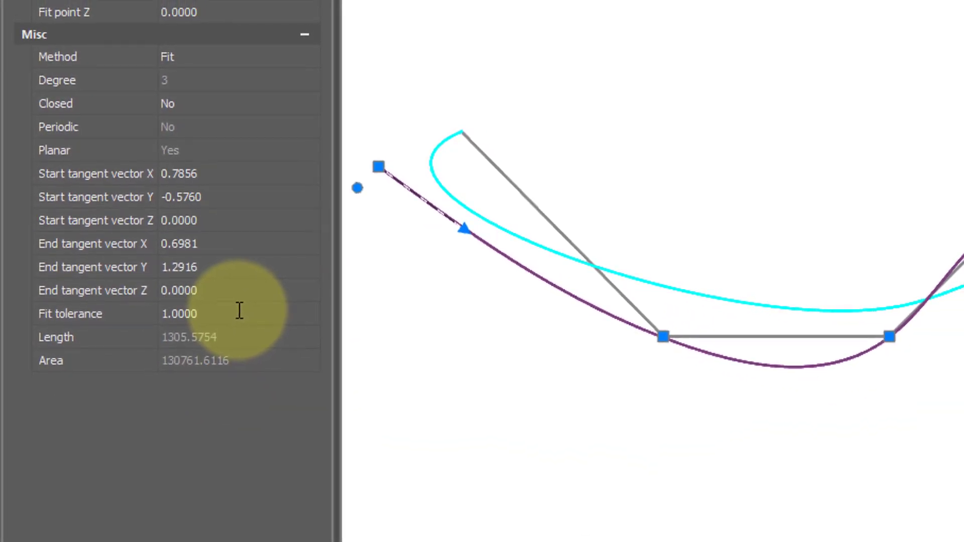
pyautogui.click(240, 311)
pyautogui.write('10')
pyautogui.press('Return')
pyautogui.click(239, 311)
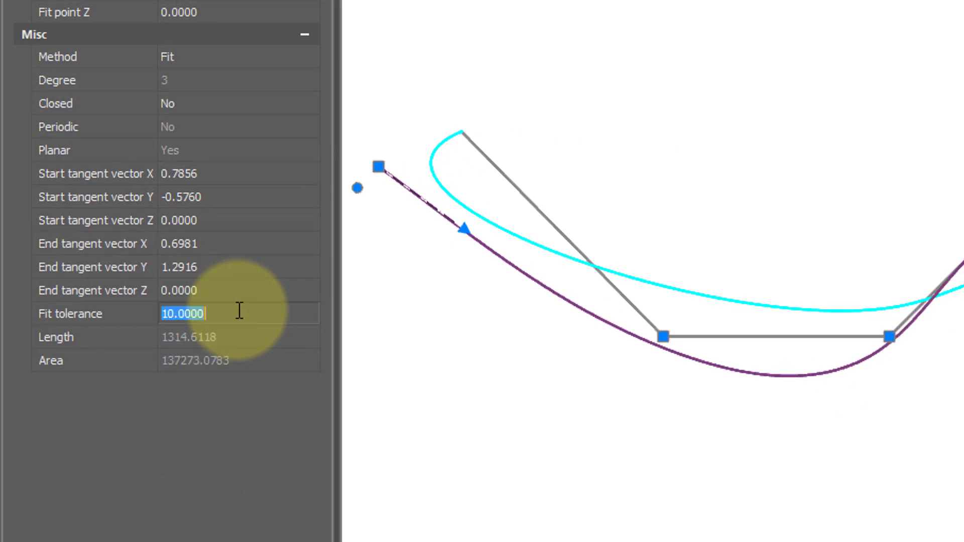
pyautogui.write('100')
pyautogui.press('Return')
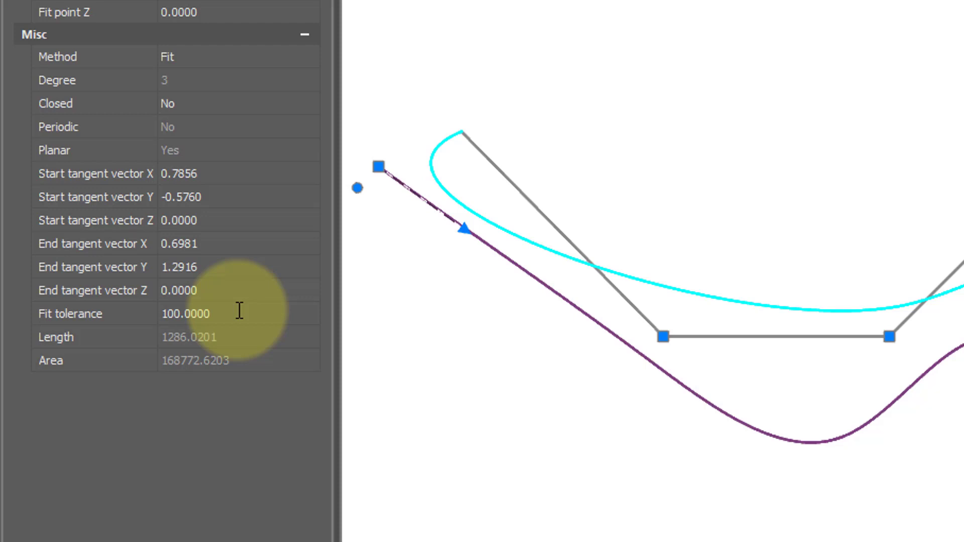
pyautogui.press('Escape')
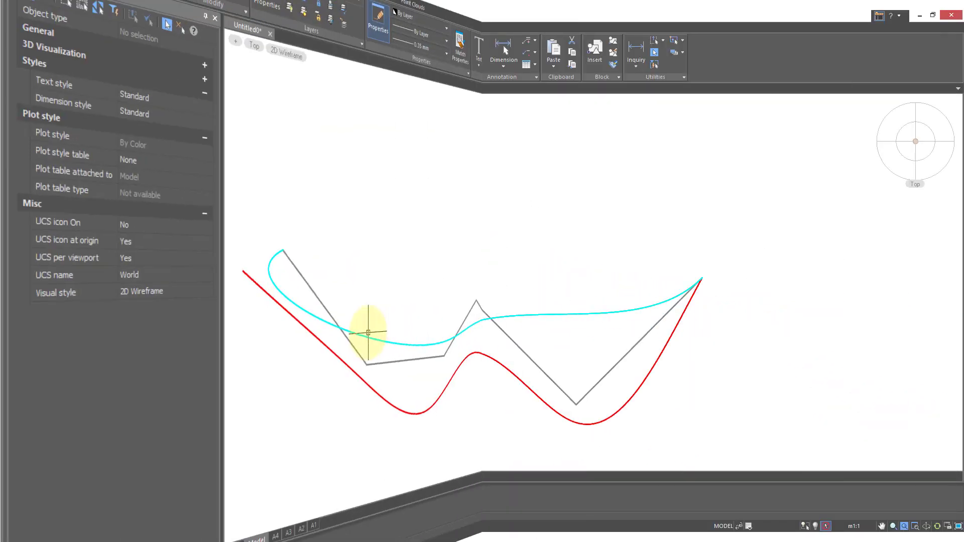
# Step: Switch the cyan spline to the Control Vertices method, and set its Closed property to Yes and back to No
pyautogui.click(315, 328)
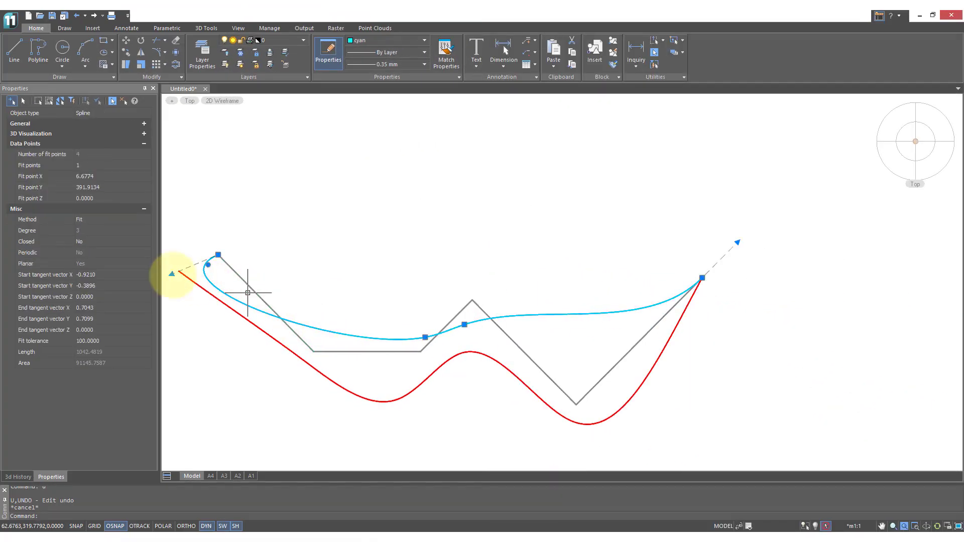
pyautogui.doubleClick(142, 220)
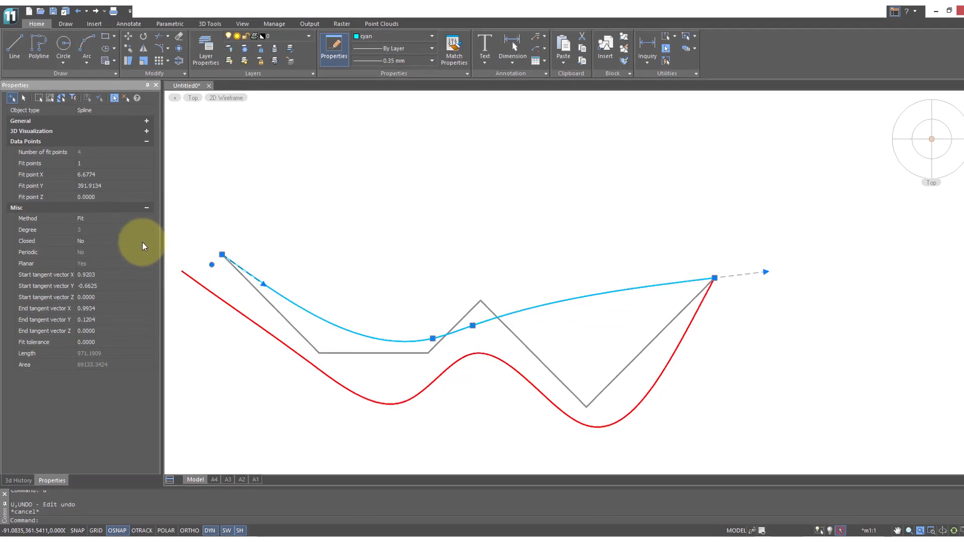
pyautogui.click(144, 241)
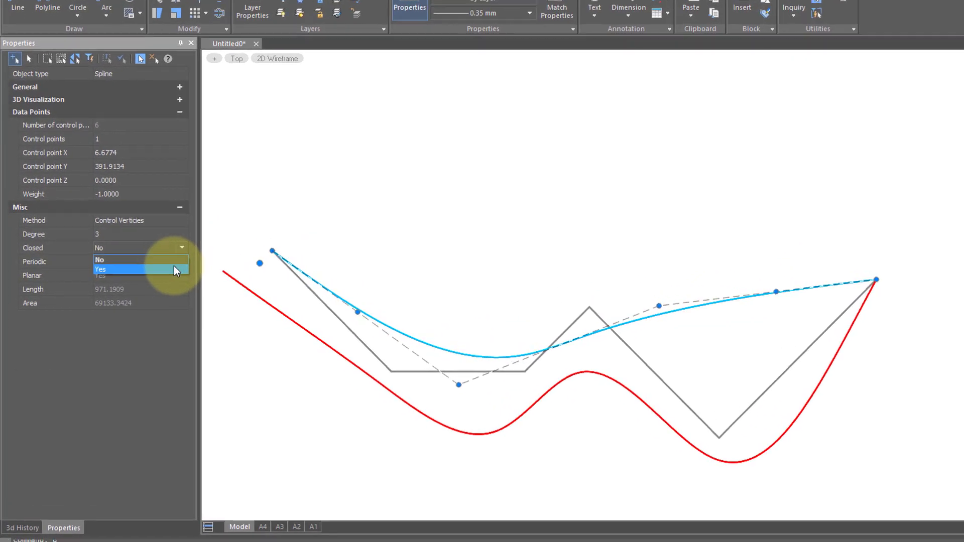
pyautogui.click(174, 268)
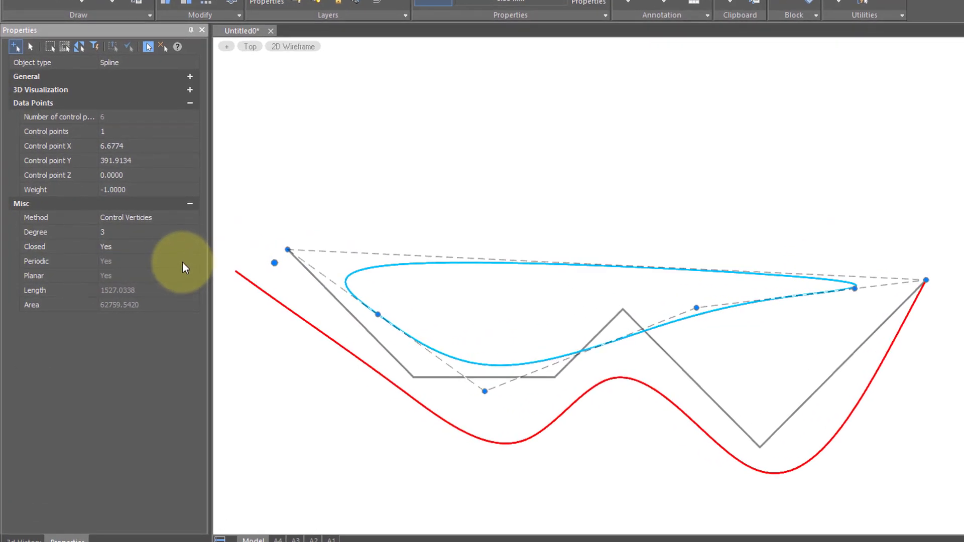
pyautogui.click(192, 246)
pyautogui.click(185, 257)
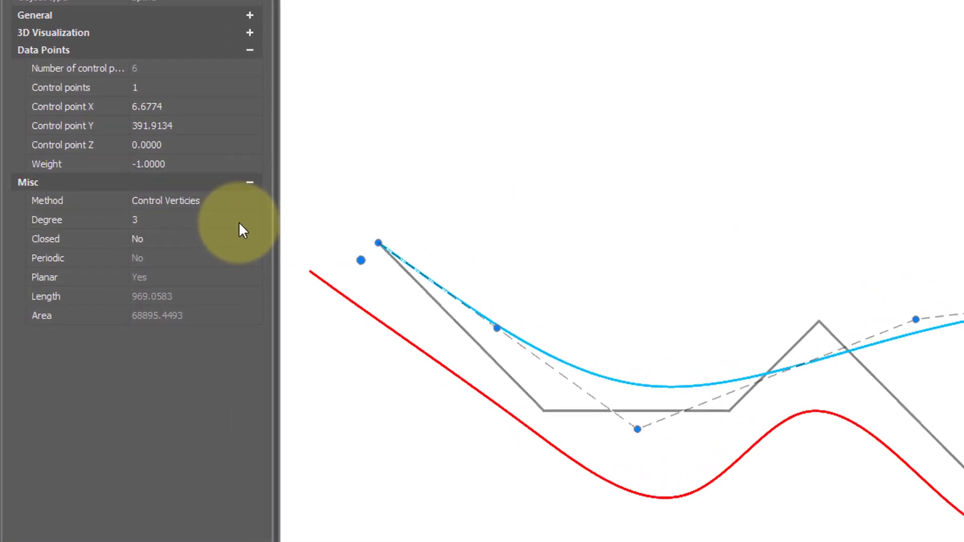
# Step: Raise the cyan spline's degree to 6
pyautogui.click(237, 217)
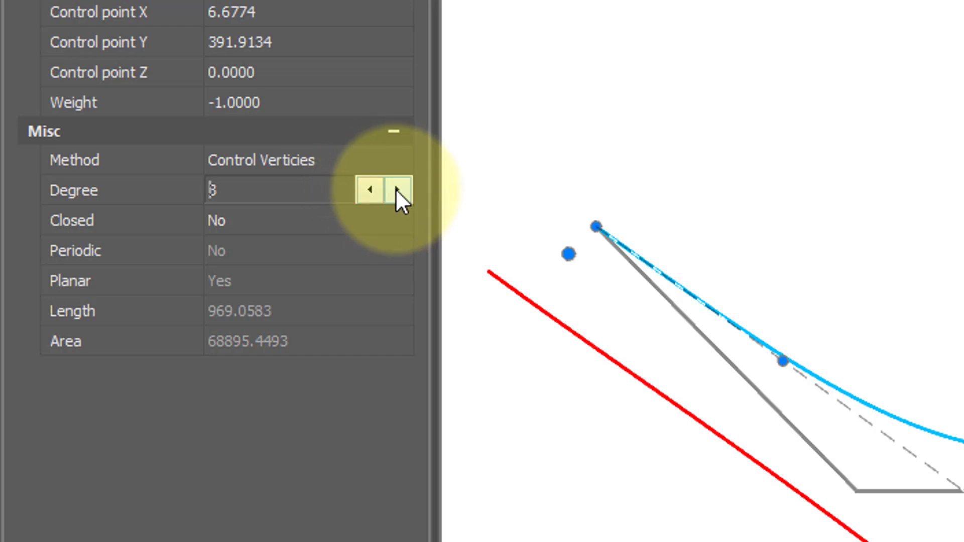
pyautogui.click(396, 189)
pyautogui.click(397, 190)
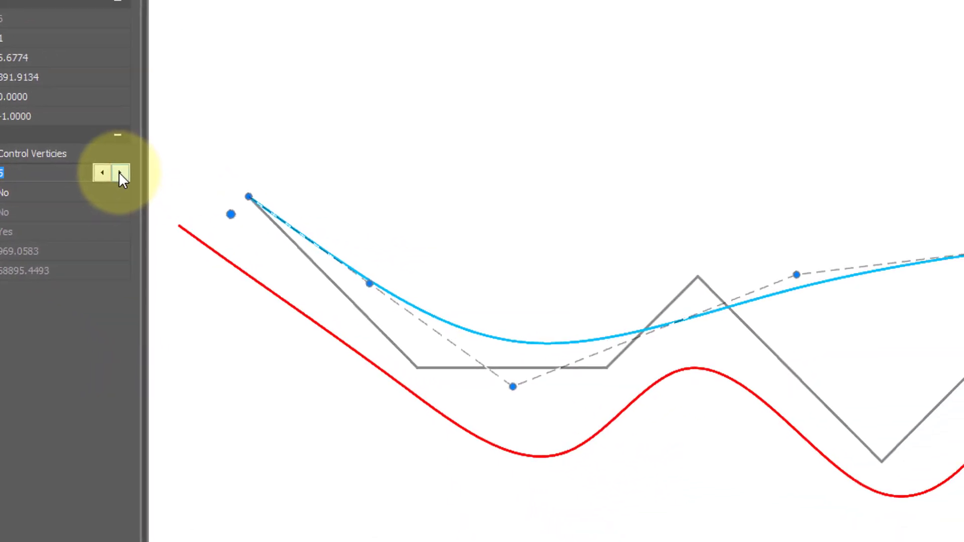
pyautogui.click(120, 174)
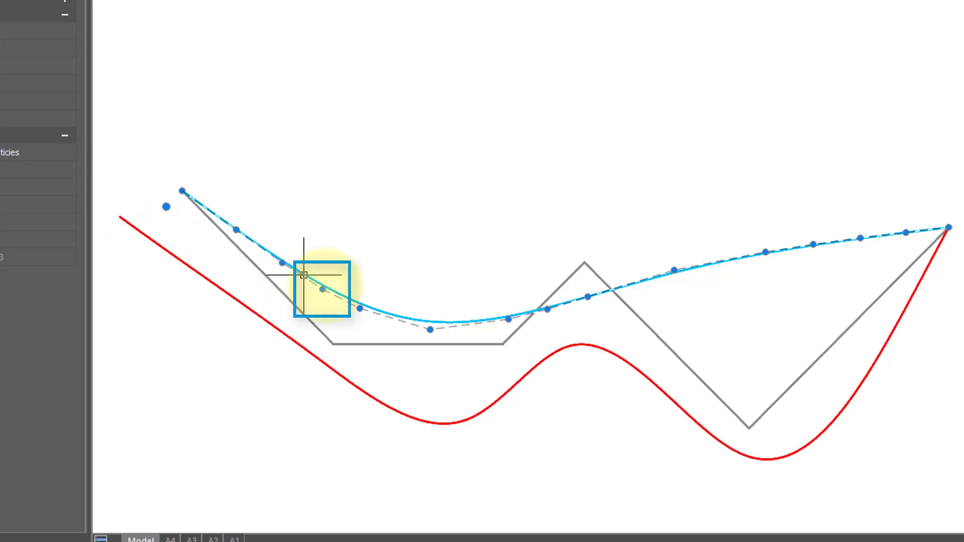
# Step: Try moving the fourth control vertex from the start of the cyan spline
pyautogui.click(323, 292)
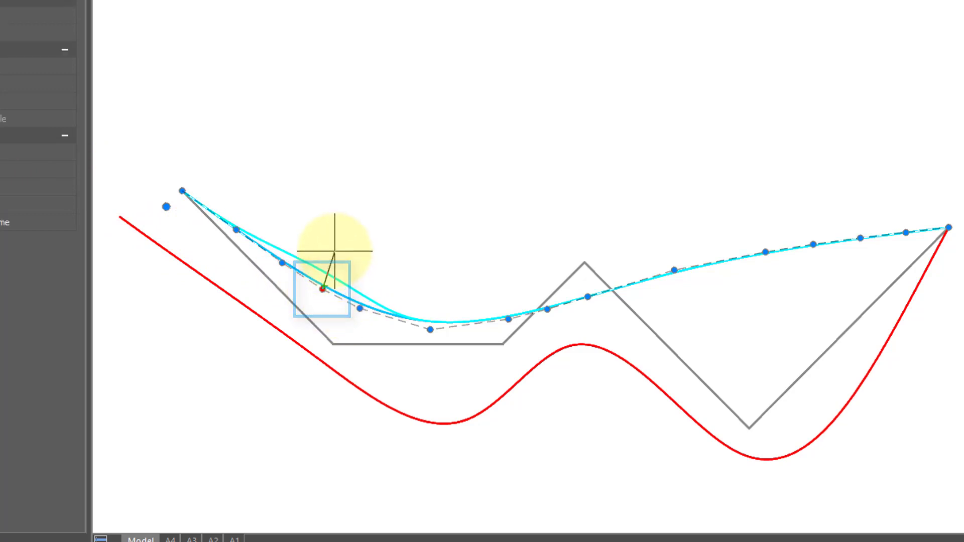
pyautogui.click(334, 289)
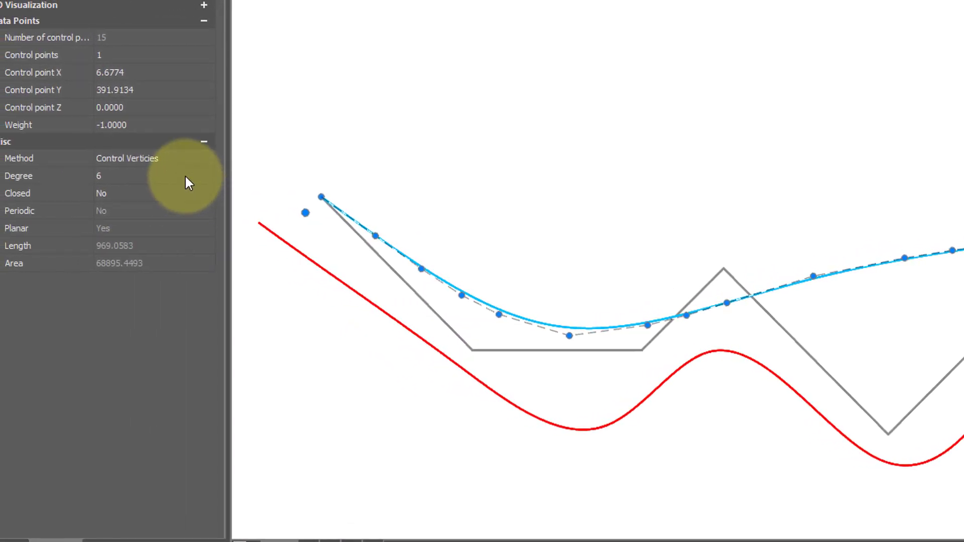
# Step: Try to lower the cyan spline's degree to 3
pyautogui.click(186, 177)
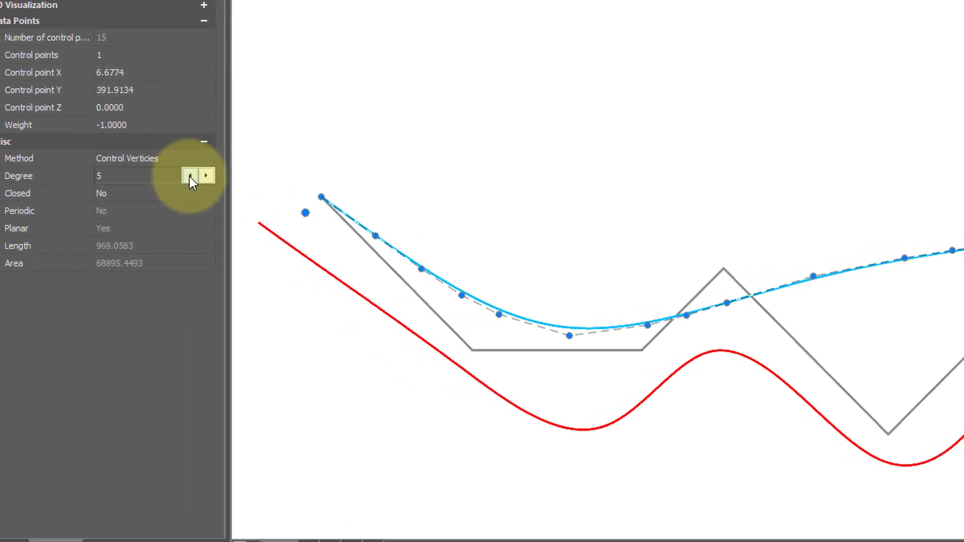
pyautogui.doubleClick(190, 176)
pyautogui.click(191, 177)
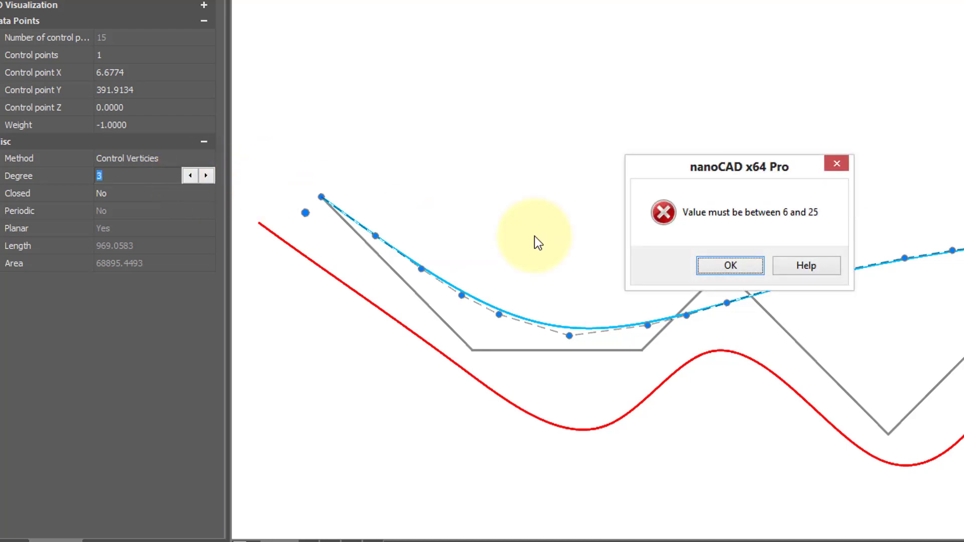
pyautogui.click(708, 267)
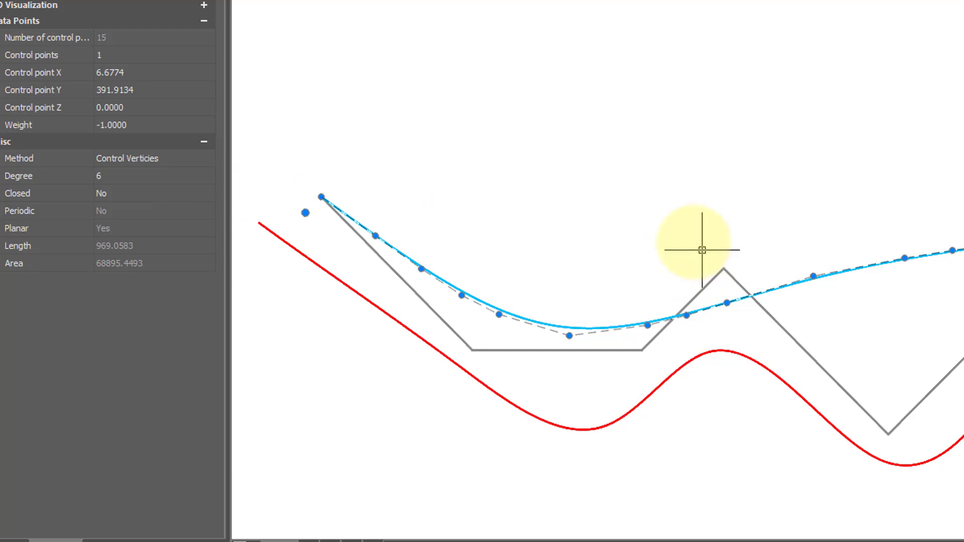